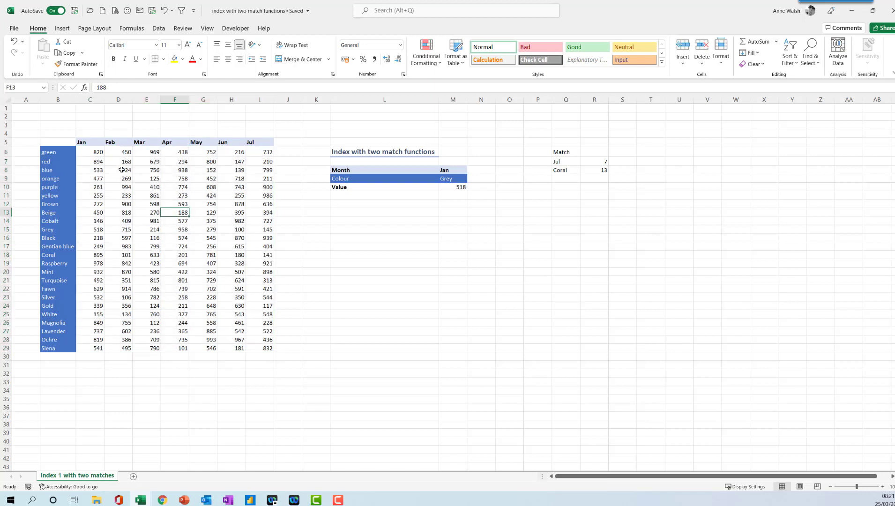
# Step: Examine the month headers, the Month, Colour and Value cells in M8:M10, and the table cell where Jan meets Grey
pyautogui.click(91, 151)
pyautogui.click(89, 143)
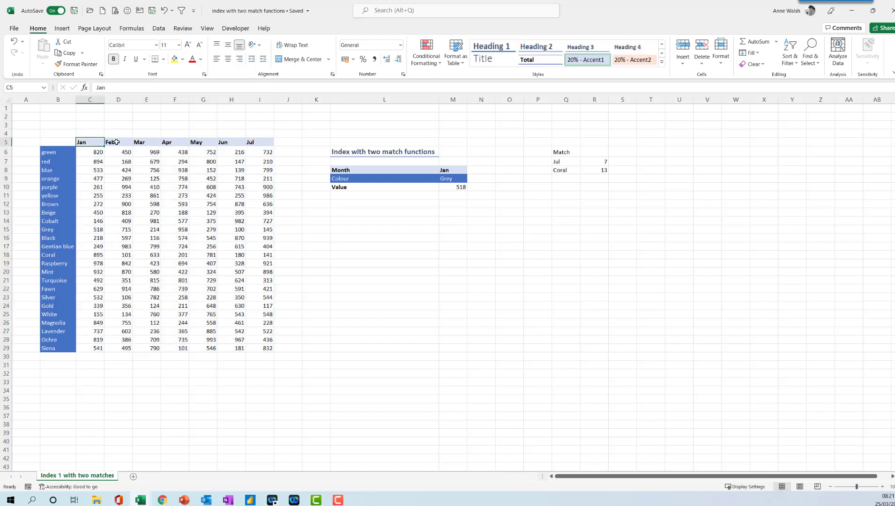
pyautogui.press('Right')
pyautogui.press('Right')
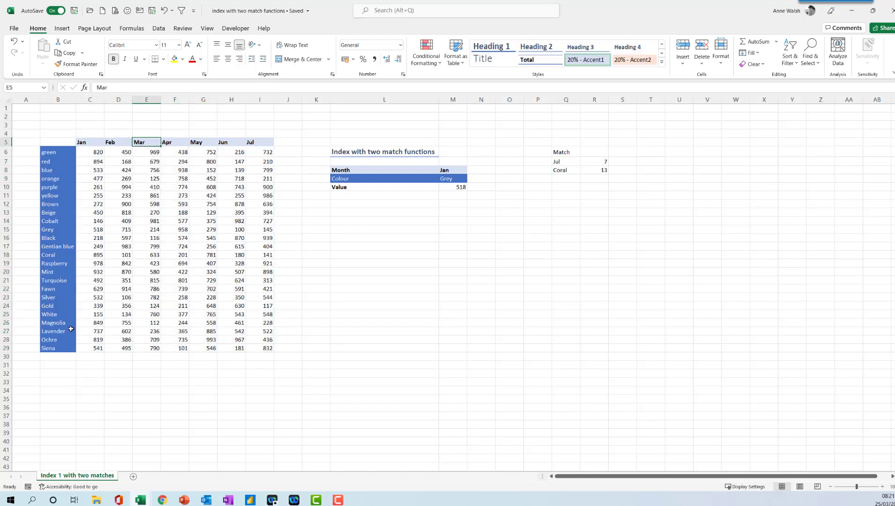
pyautogui.click(457, 187)
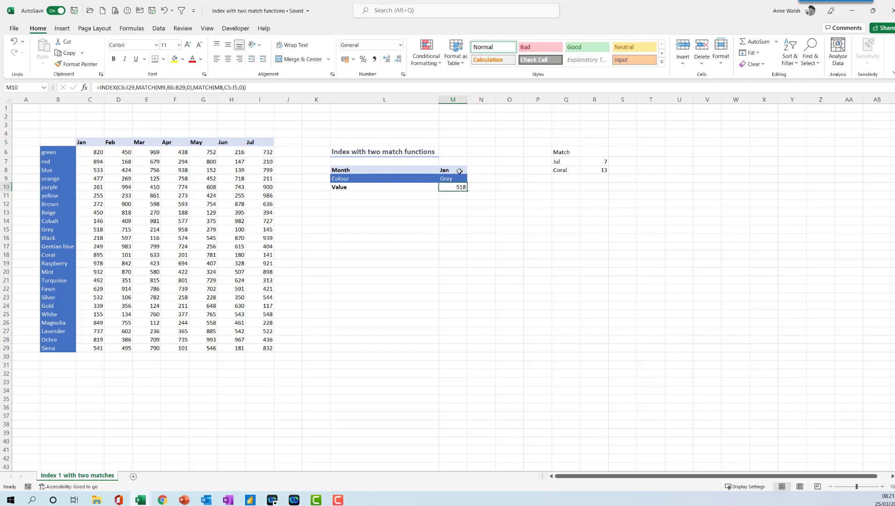
pyautogui.click(459, 171)
pyautogui.click(459, 181)
pyautogui.click(460, 187)
pyautogui.click(93, 230)
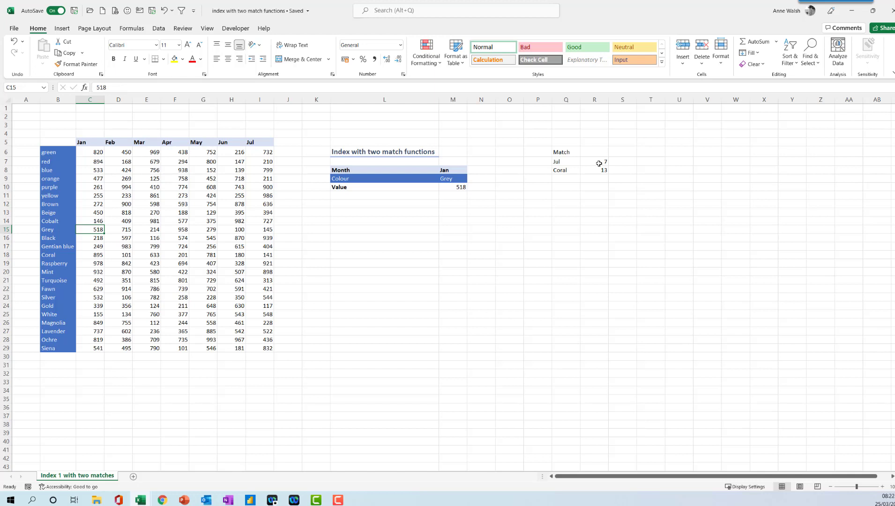
# Step: Clear the existing match formulas from R7:R8
pyautogui.moveTo(600, 162); pyautogui.dragTo(600, 170)
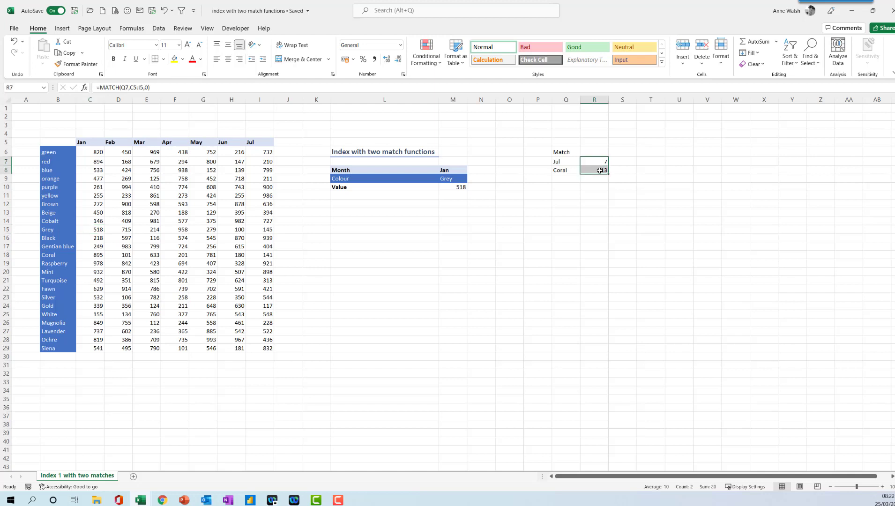
pyautogui.press('Delete')
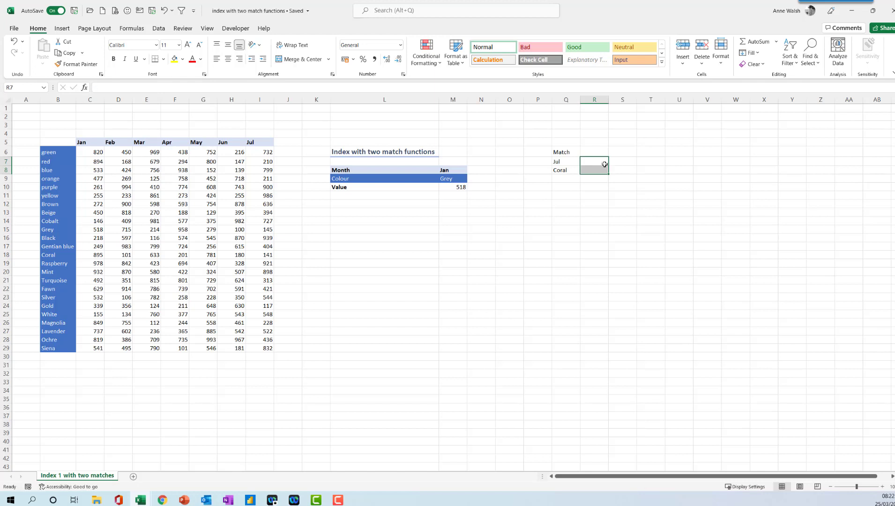
pyautogui.click(603, 164)
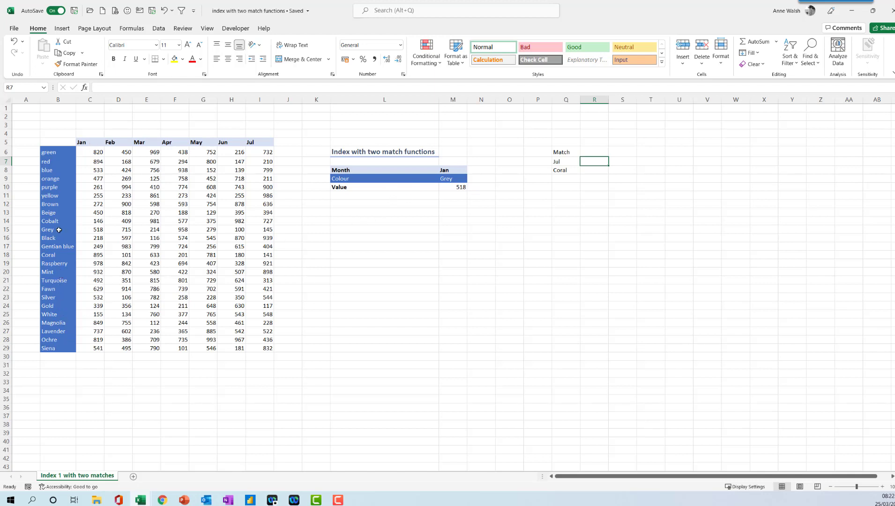
# Step: Go down the colour list in column B from green to Grey to count the row position of Grey
pyautogui.click(55, 155)
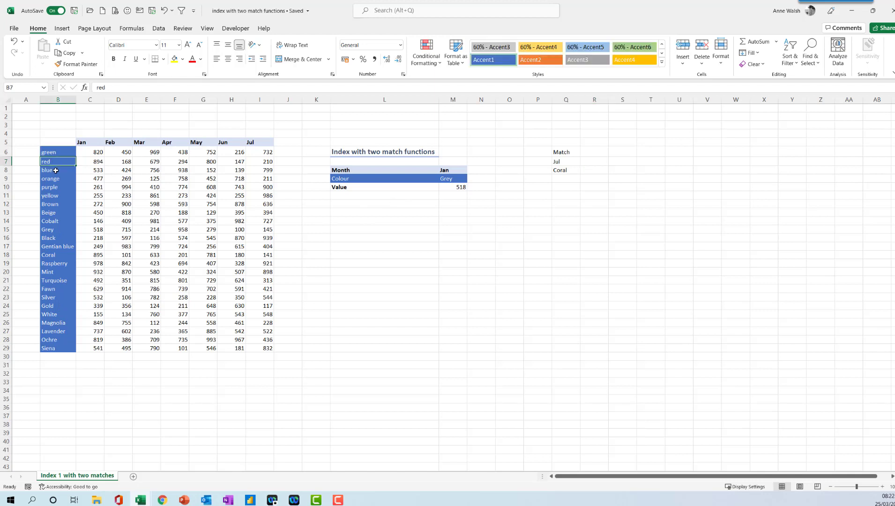
pyautogui.press('Return')
pyautogui.press('Return')
pyautogui.press('Return')
pyautogui.press('Return')
pyautogui.press('Return')
pyautogui.press('Return')
pyautogui.press('Return')
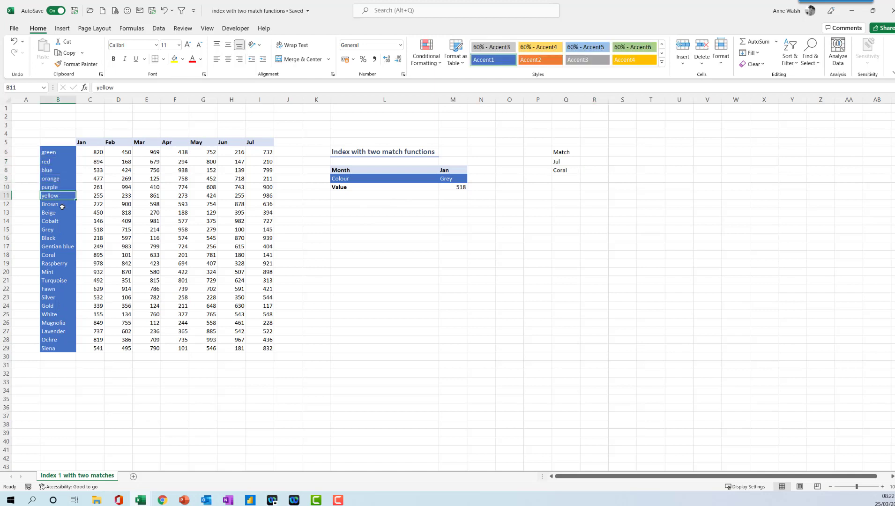
pyautogui.press('Return')
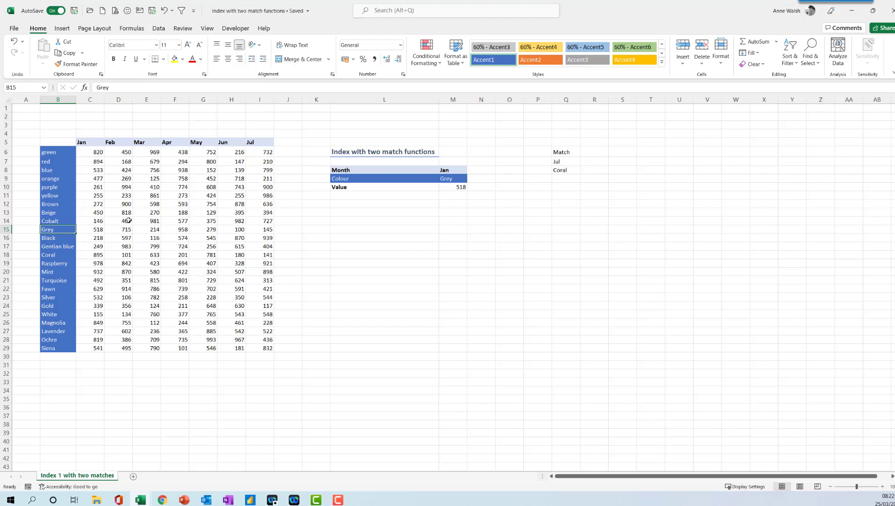
# Step: Change the month under the Match heading in Q7 to Jan
pyautogui.click(591, 161)
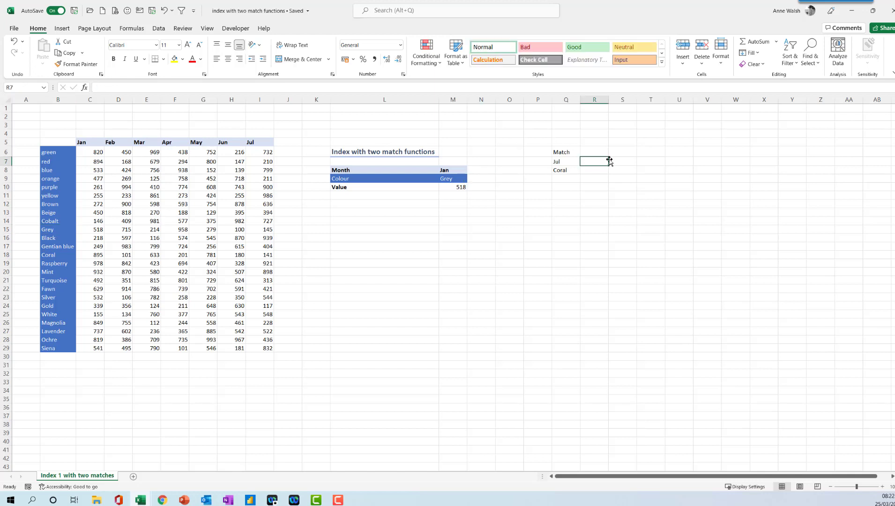
pyautogui.click(568, 163)
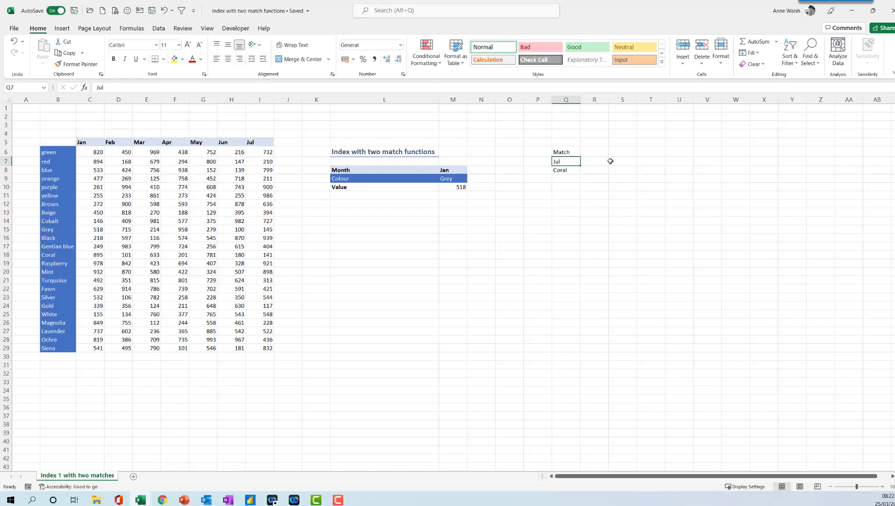
pyautogui.write('Jan')
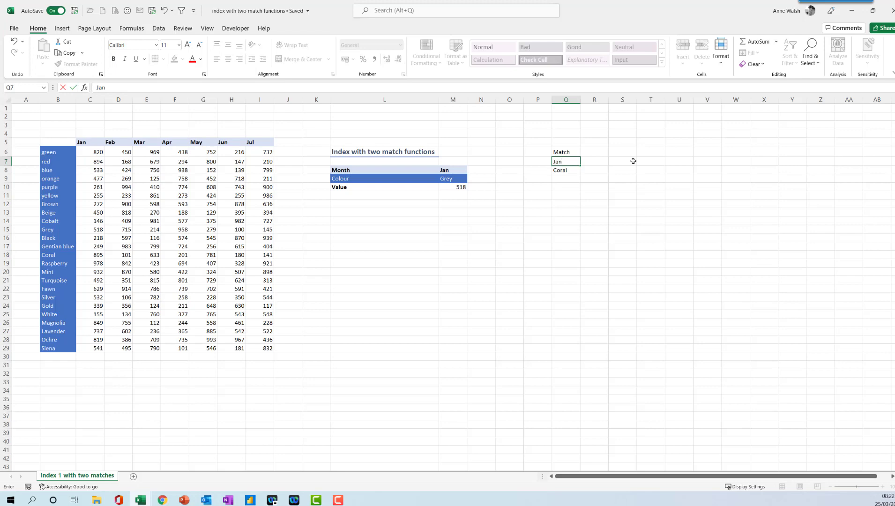
# Step: Insert a MATCH function in R7 with lookup value Q7, lookup array C5:I5 and match type 0
pyautogui.click(603, 164)
pyautogui.click(126, 31)
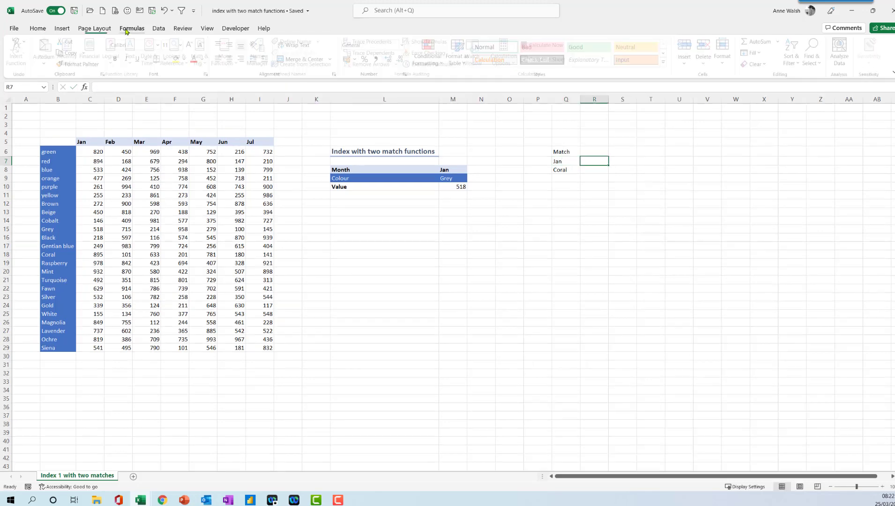
pyautogui.click(177, 65)
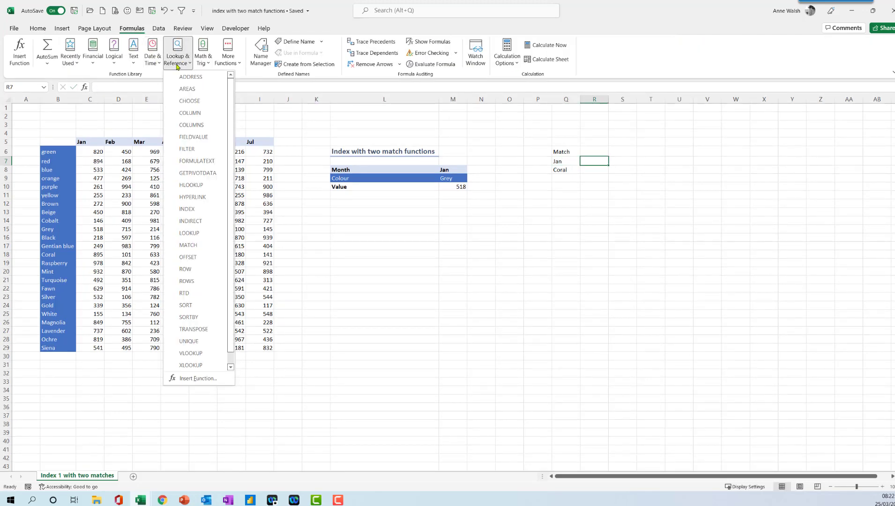
pyautogui.click(190, 245)
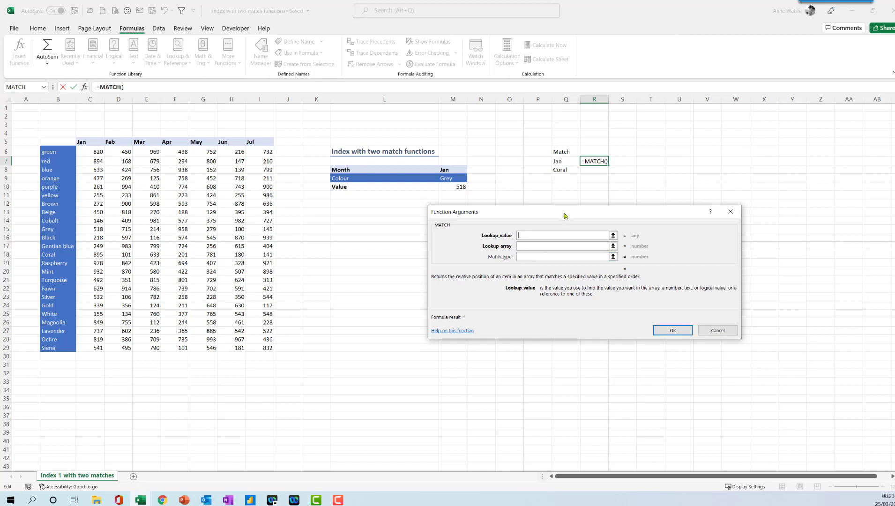
pyautogui.click(566, 161)
pyautogui.click(534, 248)
pyautogui.click(86, 140)
pyautogui.moveTo(86, 140); pyautogui.dragTo(265, 143)
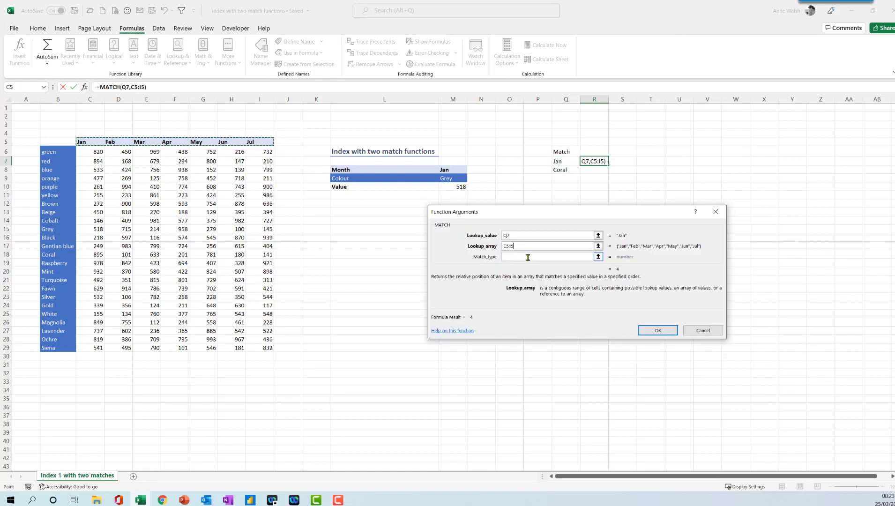
pyautogui.click(529, 258)
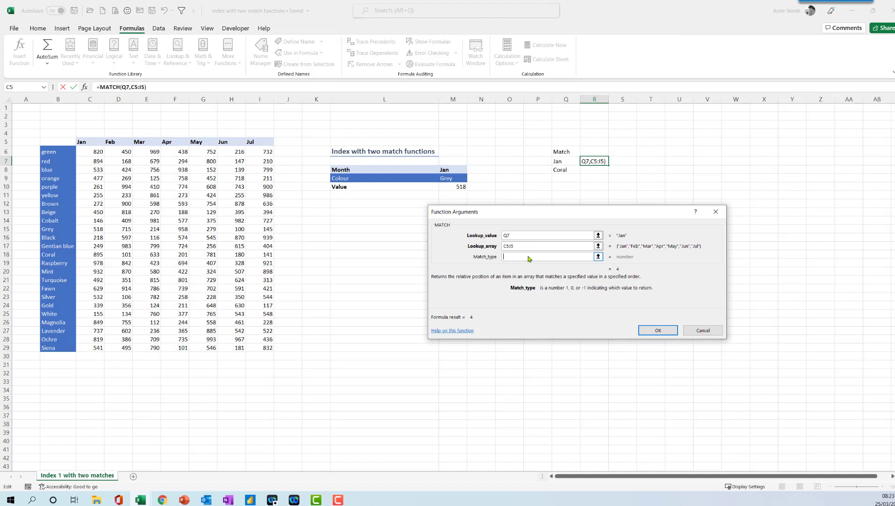
pyautogui.write('0')
pyautogui.click(660, 330)
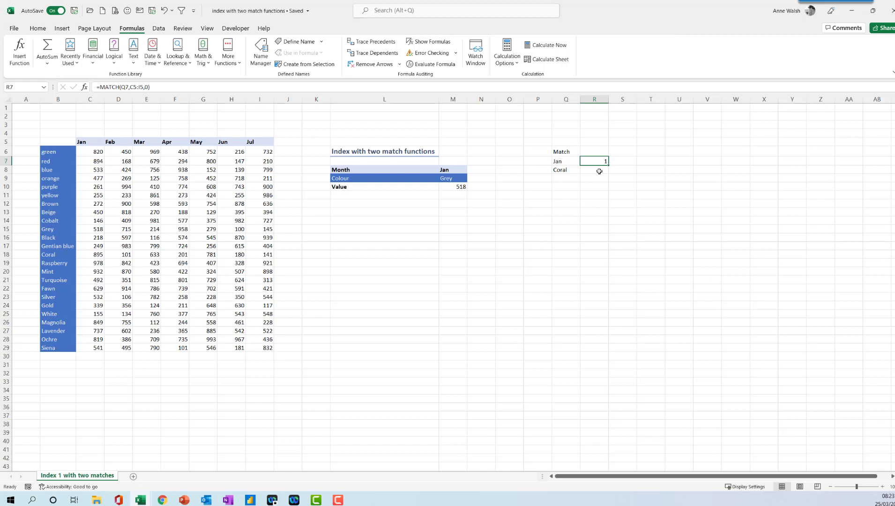
# Step: Change the colour under the Match heading in Q8 to Grey
pyautogui.press('Down')
pyautogui.press('Left')
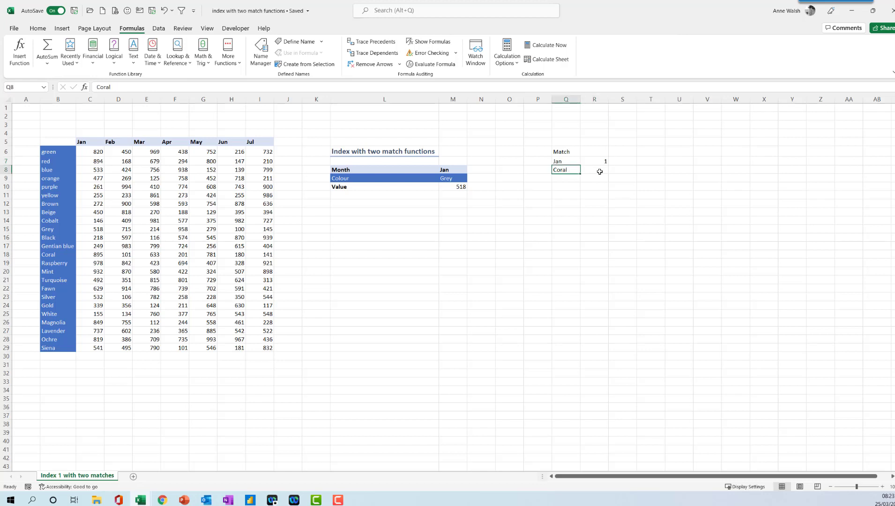
pyautogui.write('Gre')
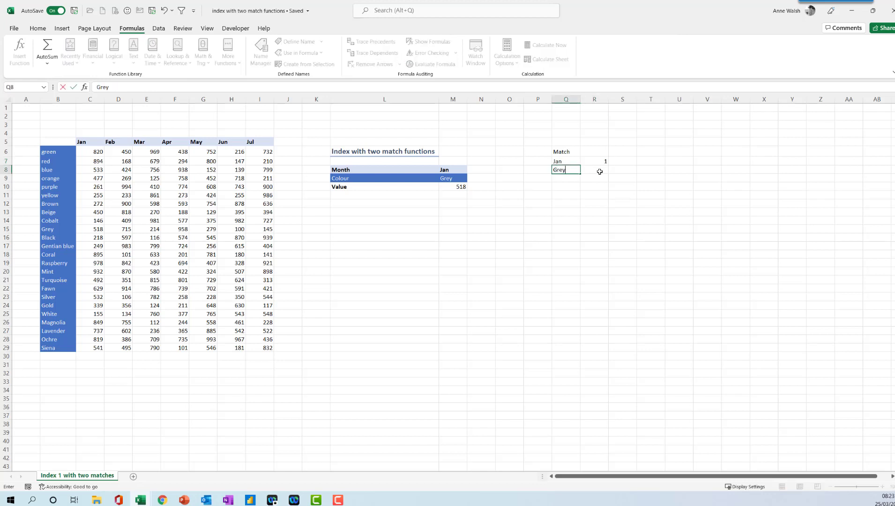
pyautogui.write('y')
# Step: Insert a MATCH function in R8 with lookup value Q8, lookup array B6:B29 and match type 0
pyautogui.click(599, 172)
pyautogui.click(179, 59)
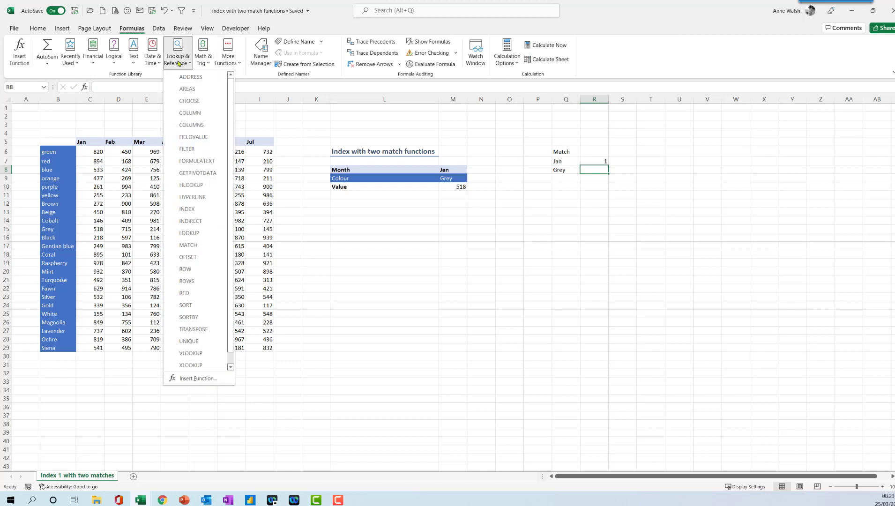
pyautogui.click(196, 246)
pyautogui.click(560, 169)
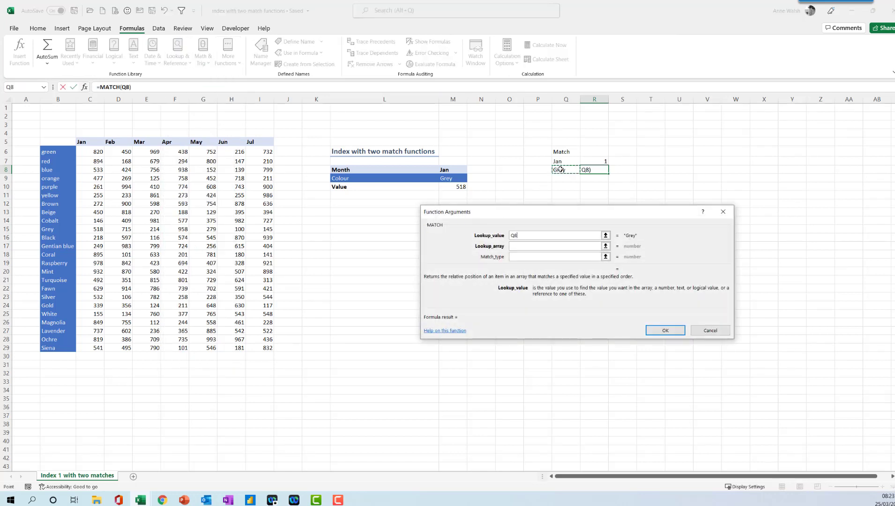
pyautogui.click(530, 246)
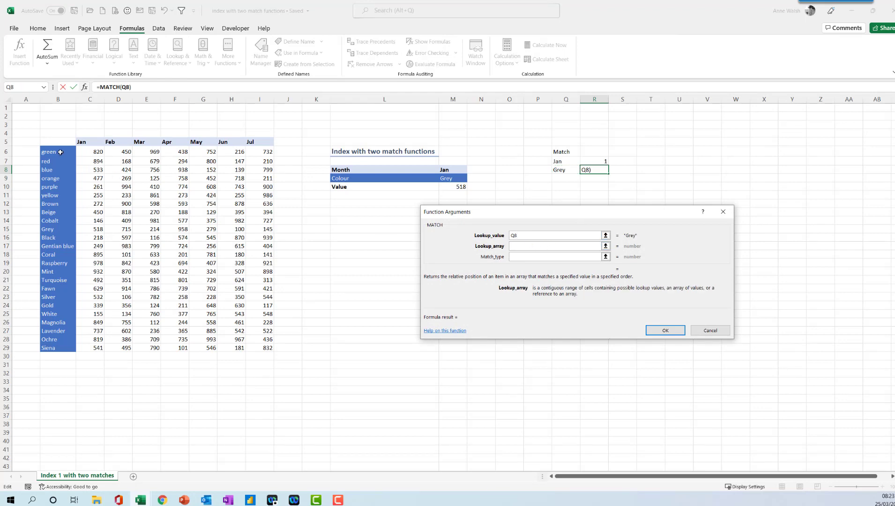
pyautogui.moveTo(61, 151); pyautogui.dragTo(57, 348)
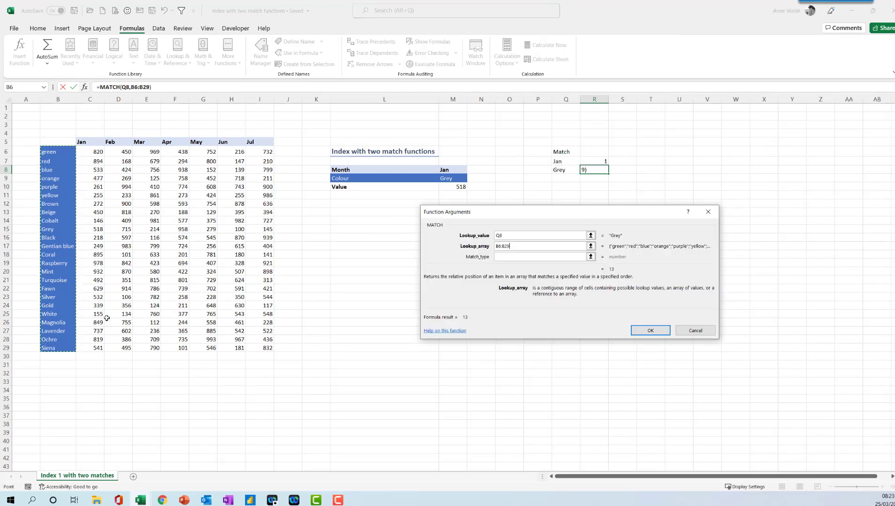
pyautogui.click(529, 255)
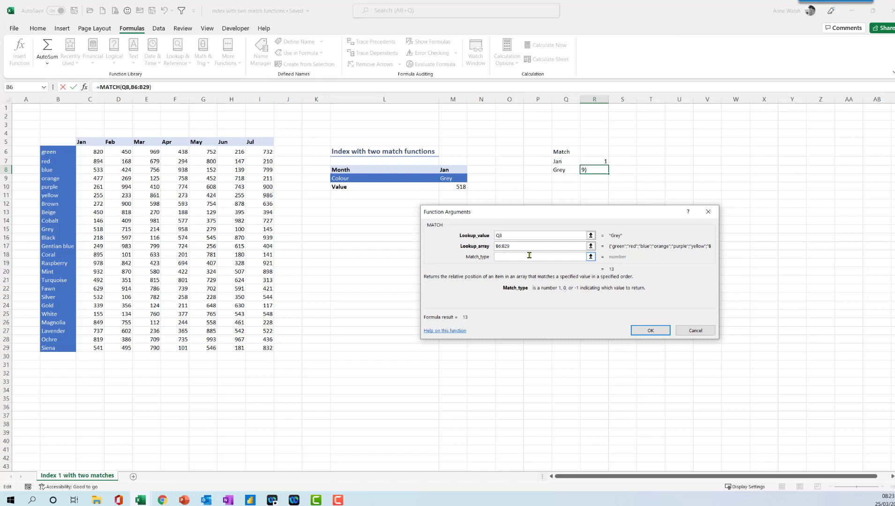
pyautogui.write('0')
pyautogui.click(661, 335)
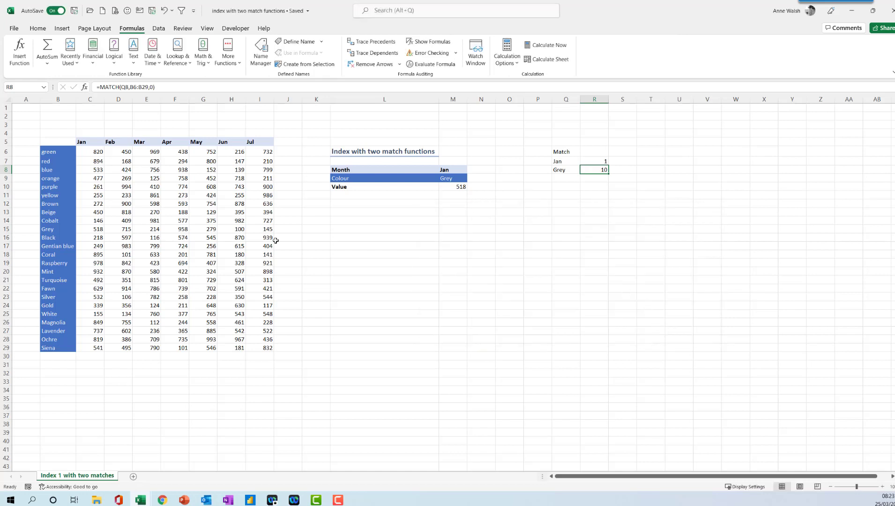
# Step: Number the colour rows from 1 to 24 in A6:A29 and check the number beside Grey
pyautogui.click(54, 153)
pyautogui.click(32, 151)
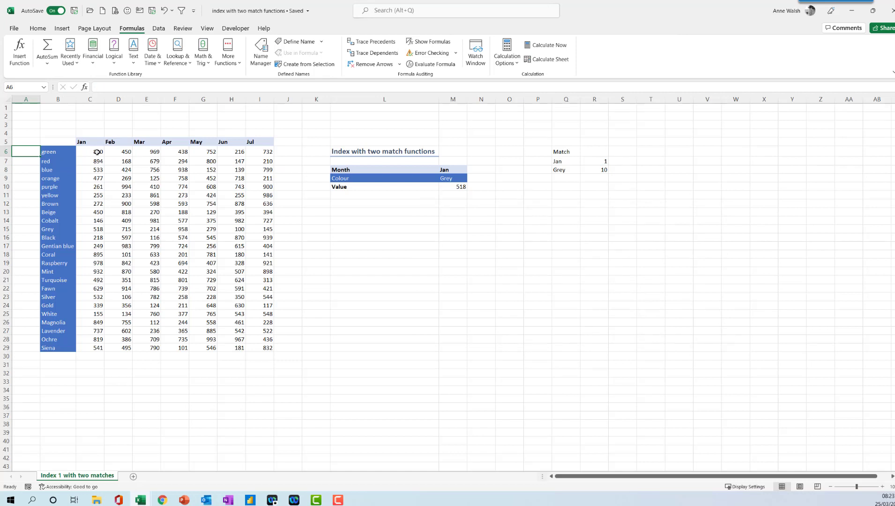
pyautogui.write('1')
pyautogui.press('Return')
pyautogui.click(28, 152)
pyautogui.moveTo(39, 157); pyautogui.dragTo(36, 352)
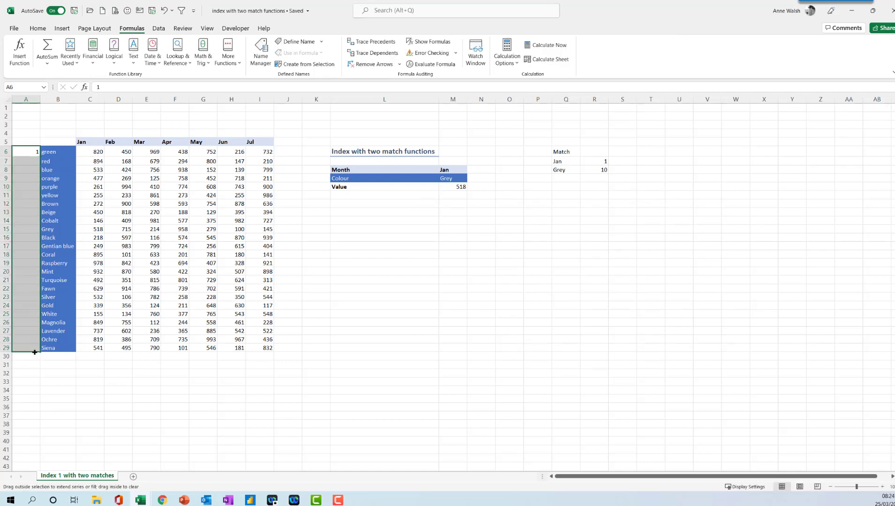
pyautogui.click(27, 155)
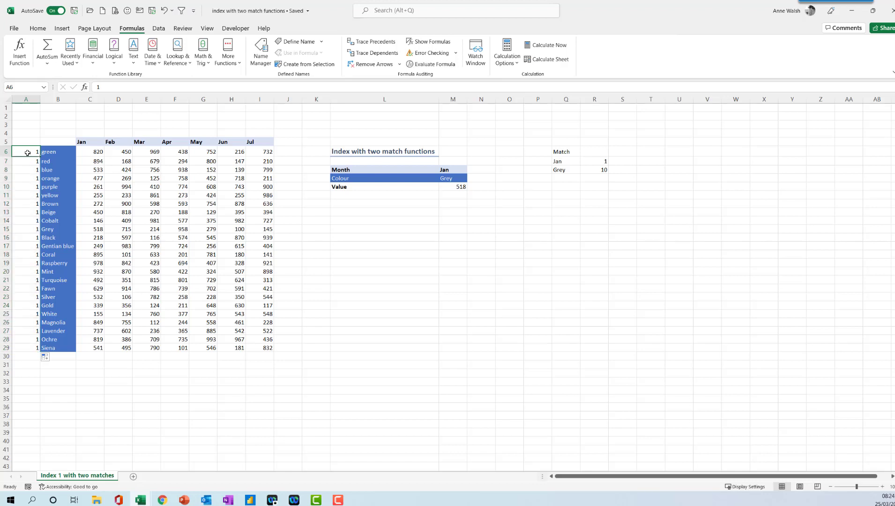
pyautogui.moveTo(40, 156); pyautogui.dragTo(39, 349)
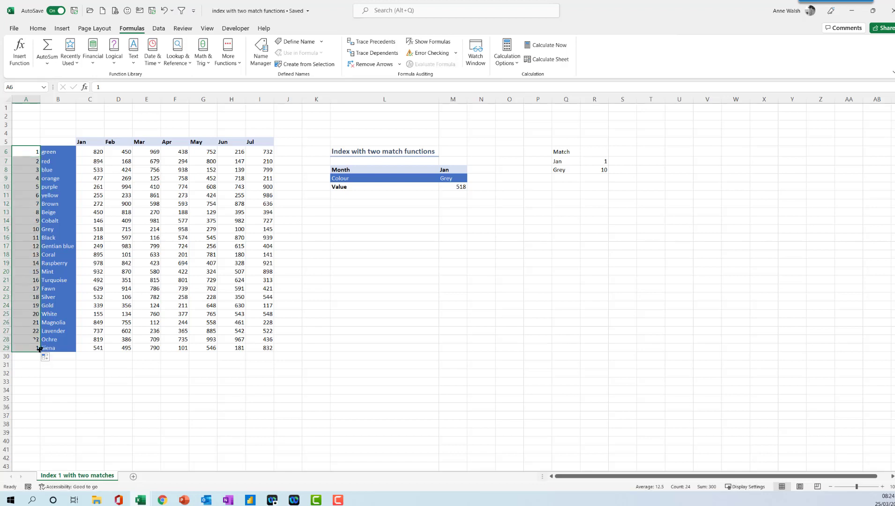
pyautogui.click(58, 230)
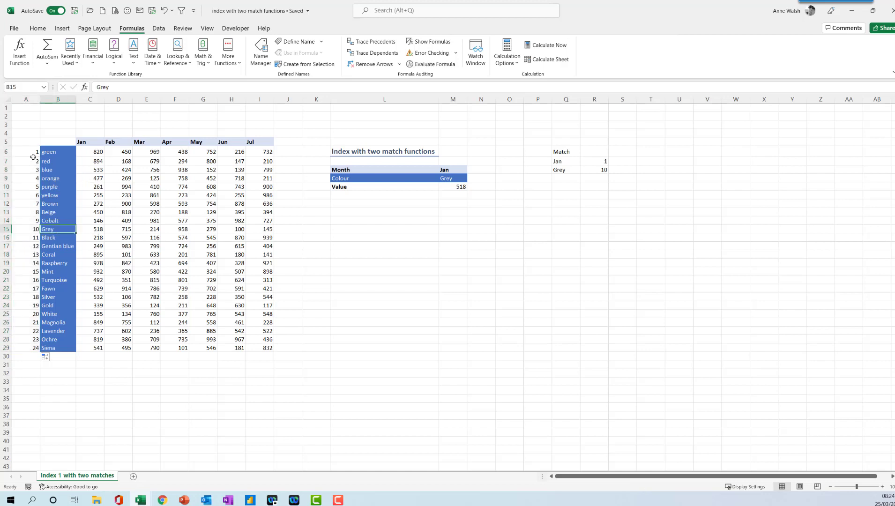
# Step: Clear the row numbers from A6:A29
pyautogui.moveTo(29, 153); pyautogui.dragTo(25, 349)
pyautogui.press('Delete')
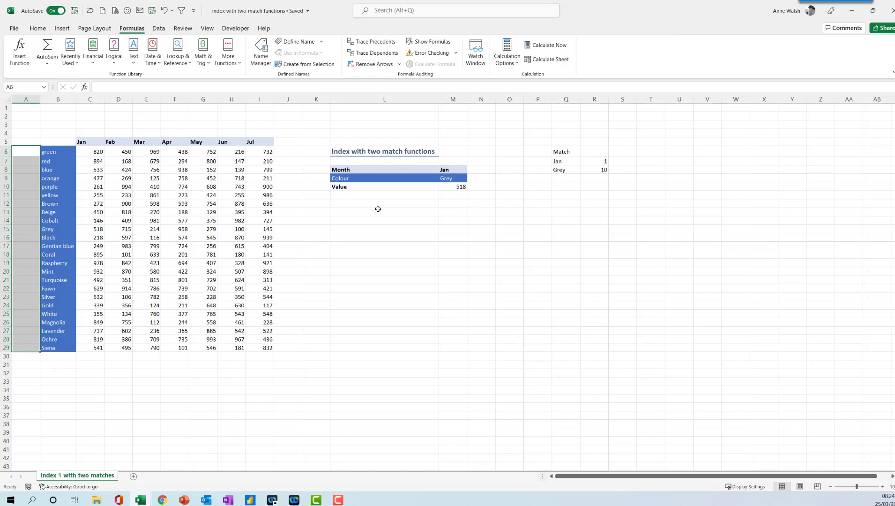
# Step: Replace the Value formula in M10 with a new INDEX function in array form, using C6:I29 as the array
pyautogui.click(444, 188)
pyautogui.press('Delete')
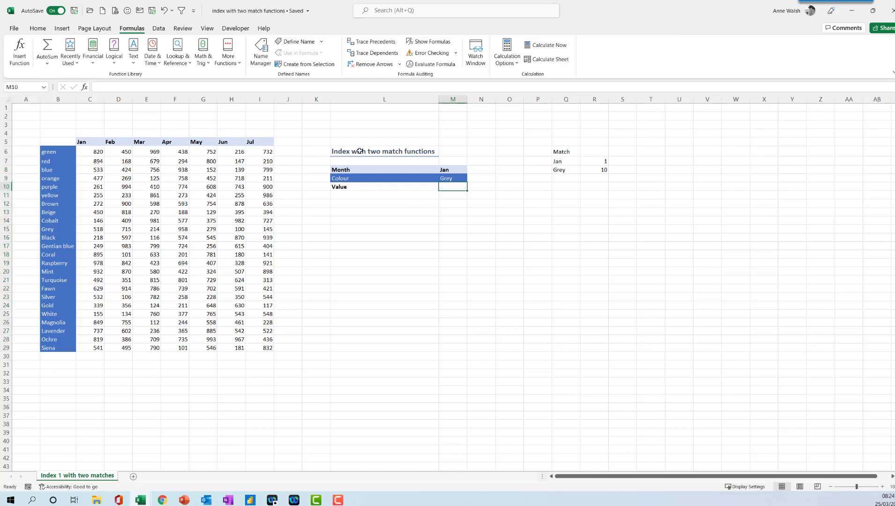
pyautogui.click(190, 61)
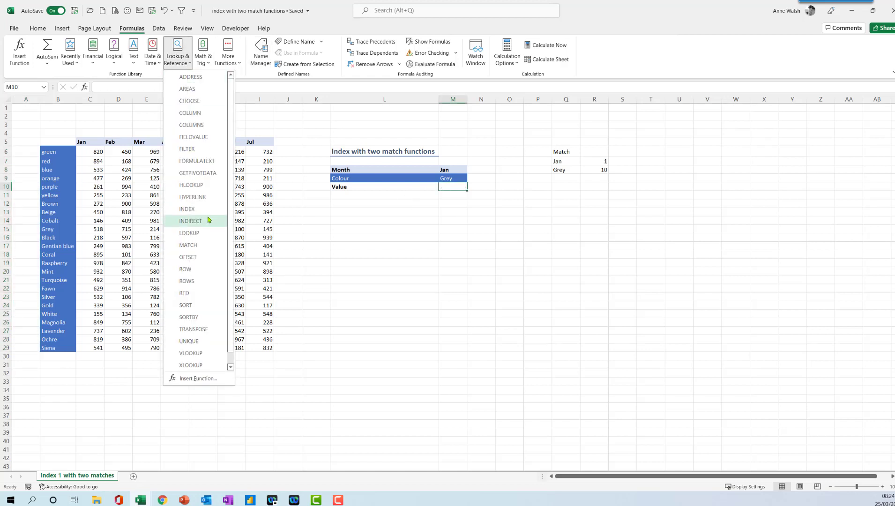
pyautogui.click(187, 209)
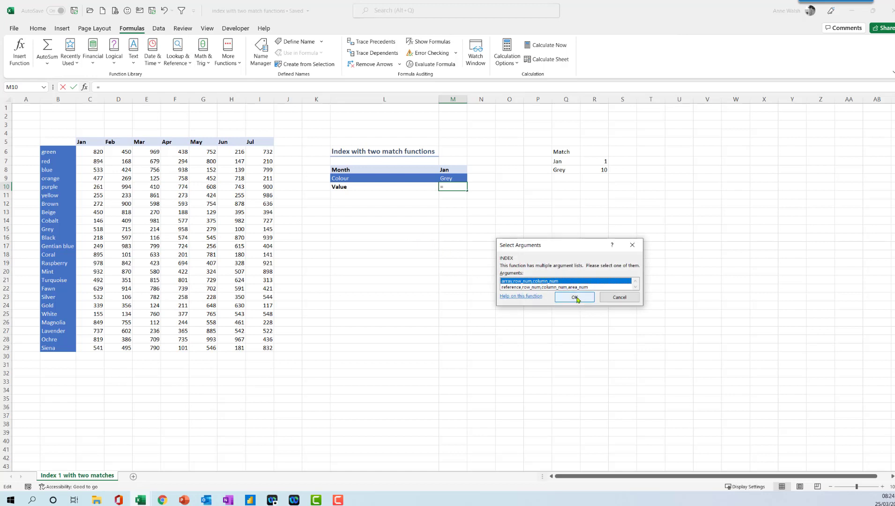
pyautogui.click(573, 298)
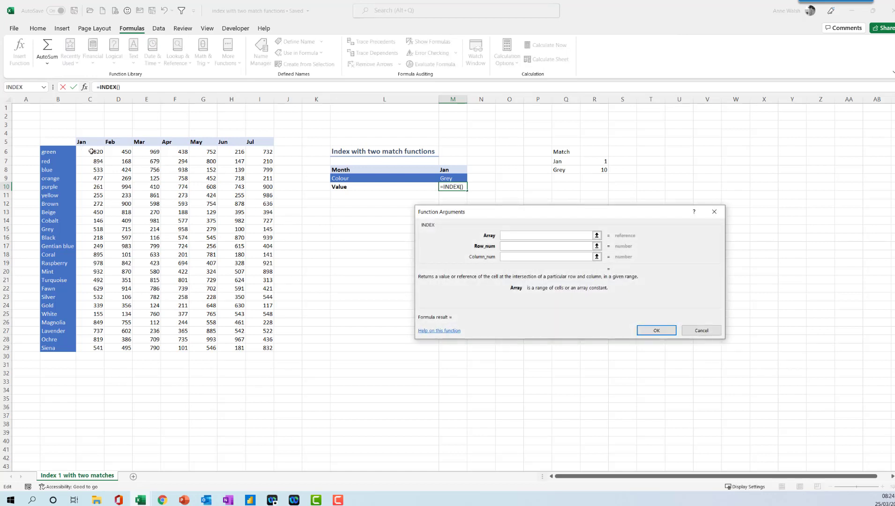
pyautogui.moveTo(89, 151); pyautogui.dragTo(258, 350)
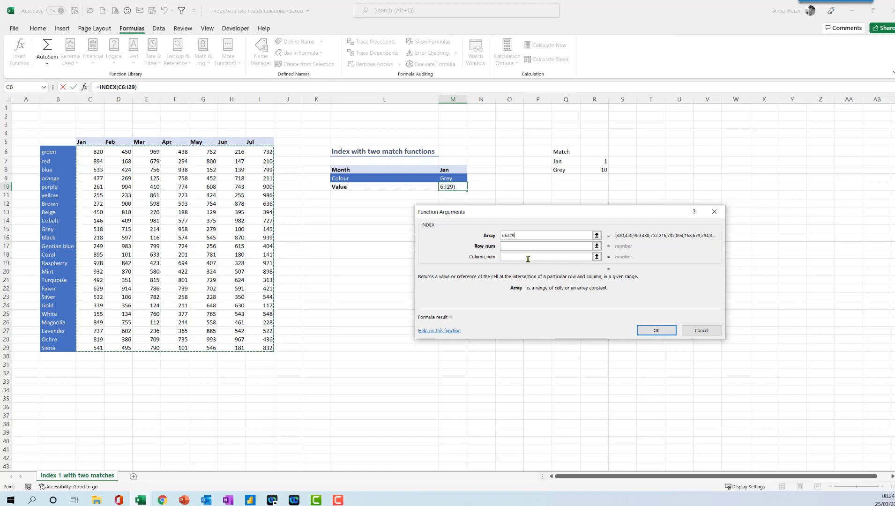
# Step: Set the INDEX row number to a MATCH of M9 in the absolute range $B$6:$B$29 with match type 0
pyautogui.click(517, 245)
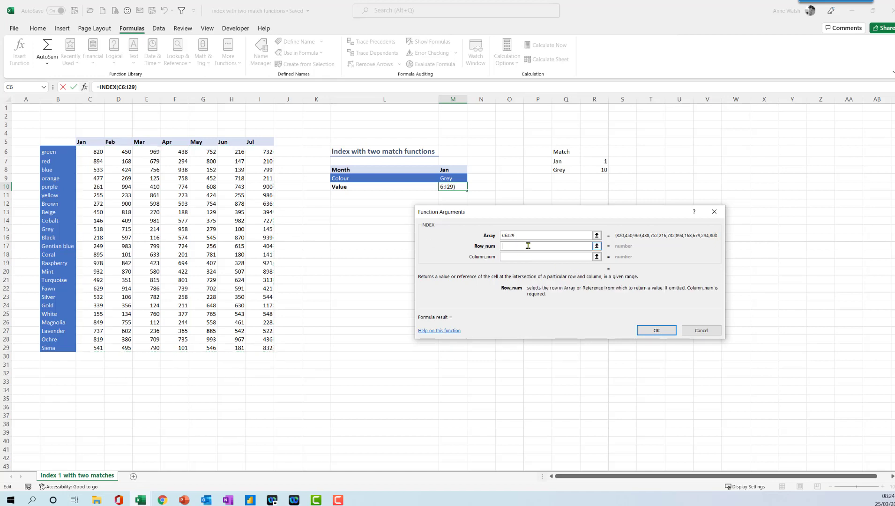
pyautogui.write('match(')
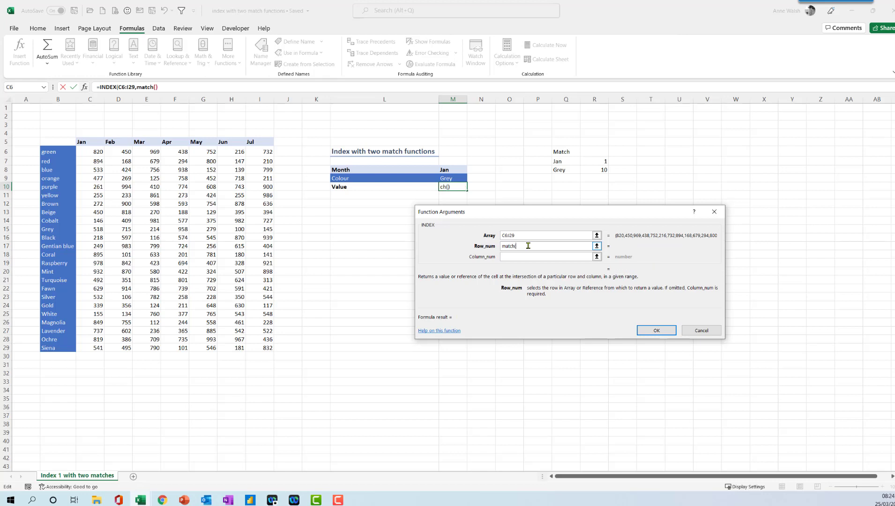
pyautogui.click(453, 179)
pyautogui.write(',B6')
pyautogui.moveTo(48, 152); pyautogui.dragTo(59, 347)
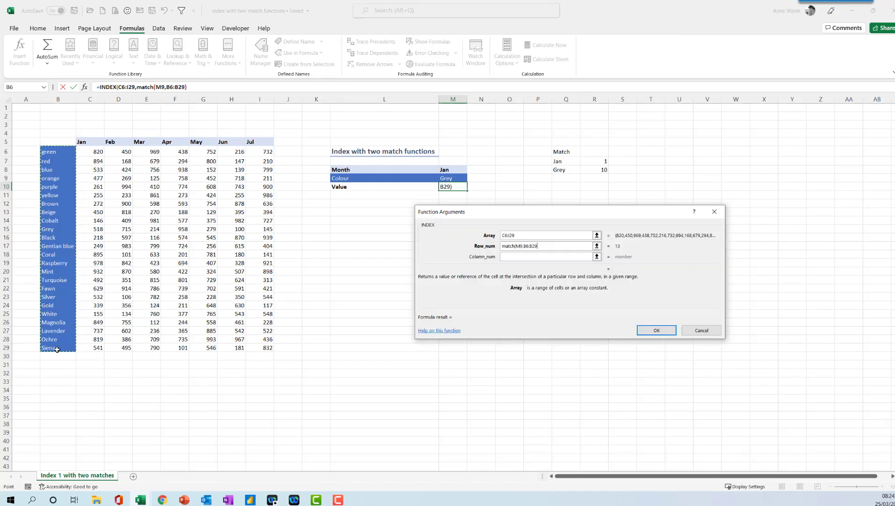
pyautogui.press('F4')
pyautogui.write(',0)')
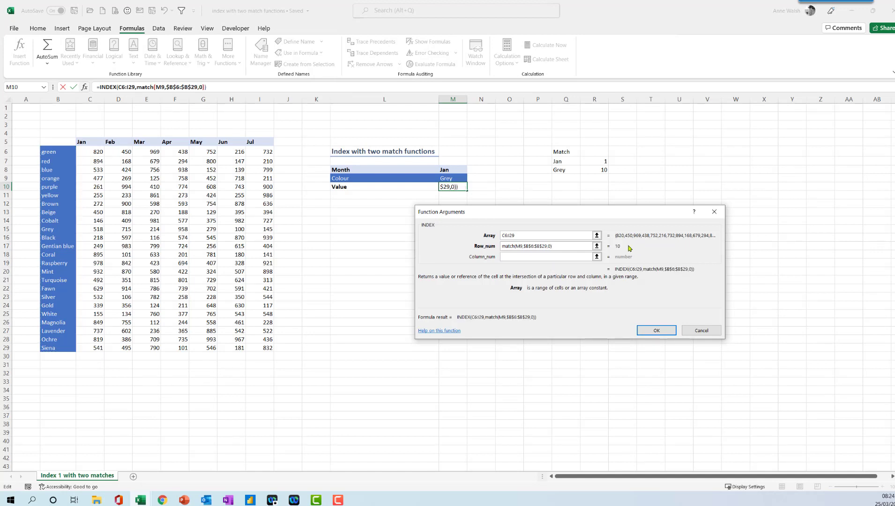
# Step: Set the INDEX column number to a MATCH of M8 in the absolute range $C$5:$I$5 with match type 0, and complete the formula
pyautogui.click(534, 257)
pyautogui.write('match(')
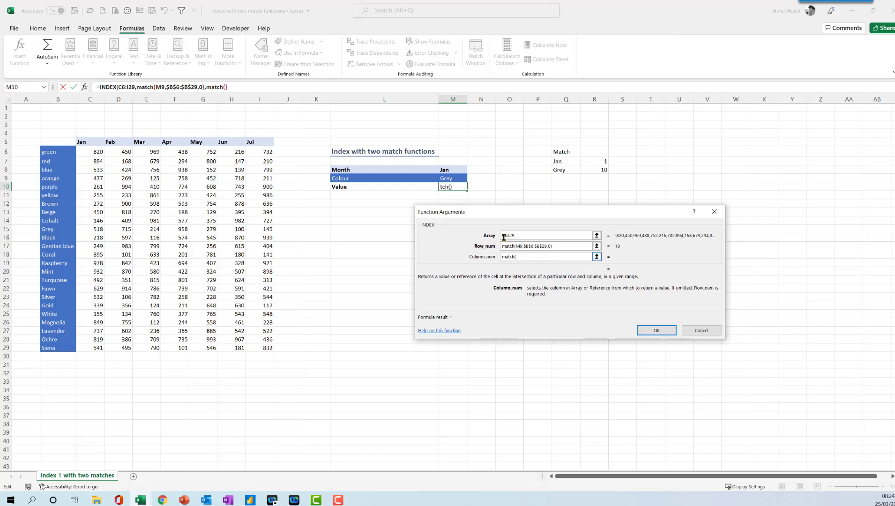
pyautogui.click(441, 171)
pyautogui.write(',')
pyautogui.moveTo(81, 142); pyautogui.dragTo(257, 141)
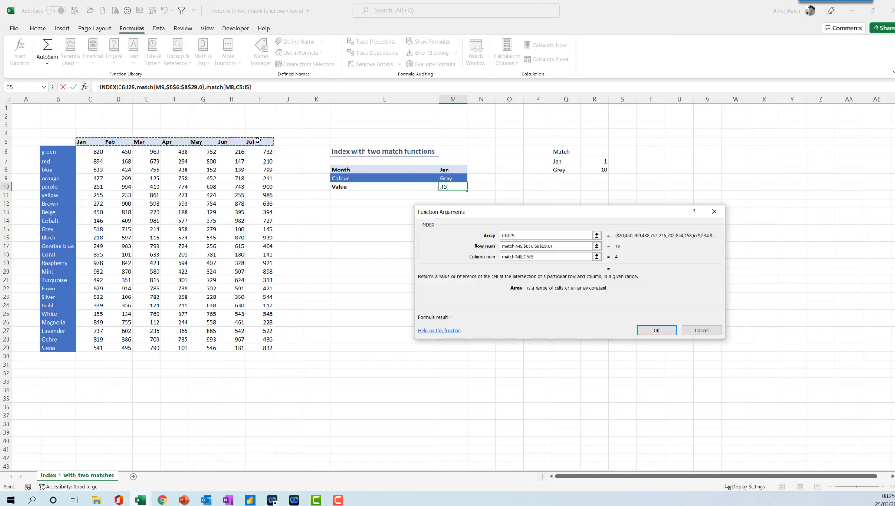
pyautogui.press('F4')
pyautogui.write(',0')
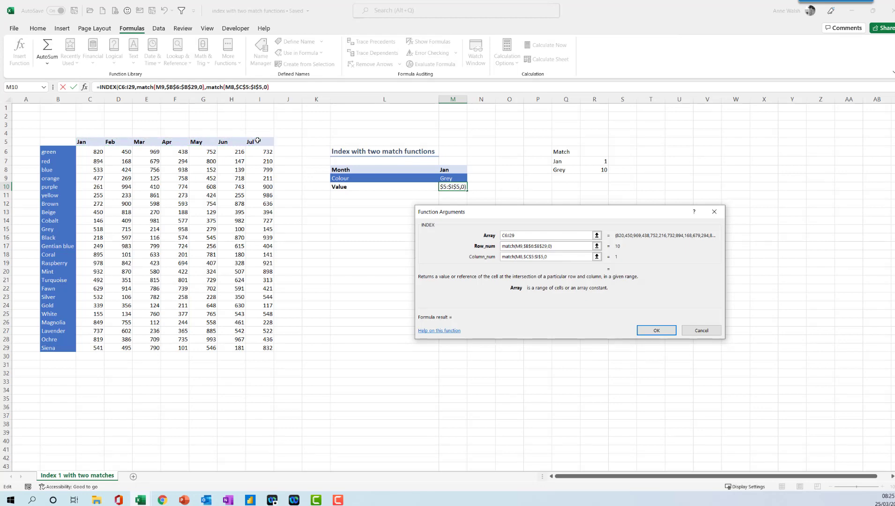
pyautogui.write(')')
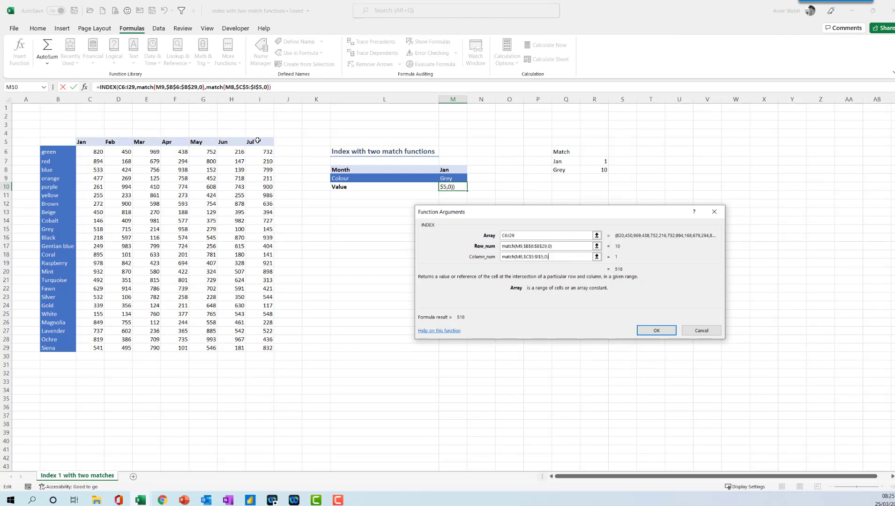
pyautogui.click(668, 334)
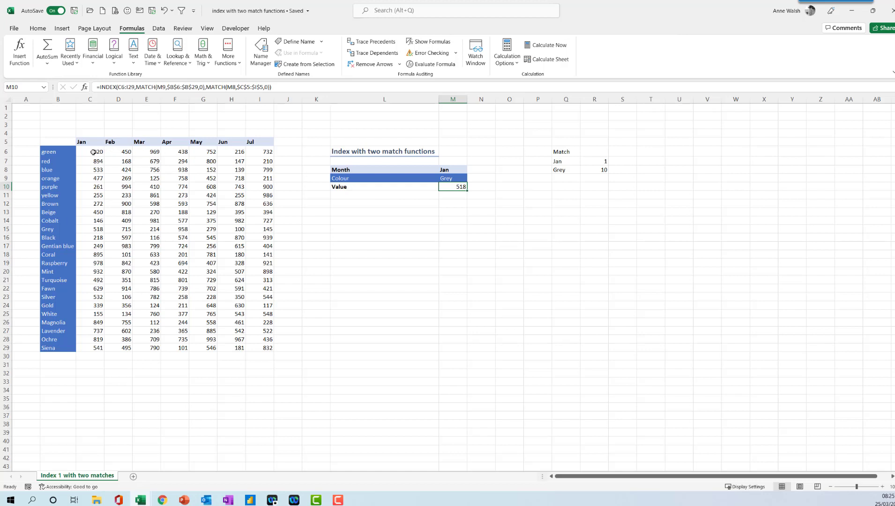
# Step: Add an Equal To conditional format to C6:I29 that highlights cells matching $M$10 with Light Red Fill with Dark Red Text
pyautogui.moveTo(94, 152); pyautogui.dragTo(256, 347)
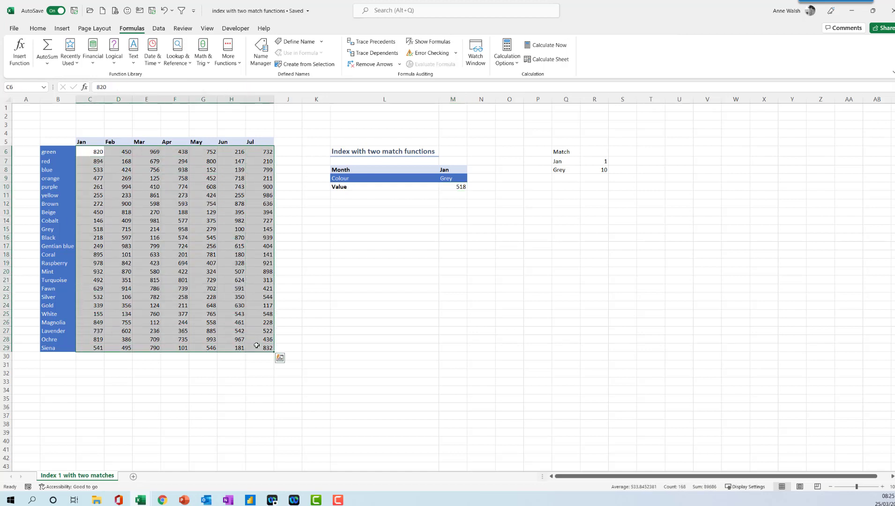
pyautogui.click(44, 31)
pyautogui.click(426, 51)
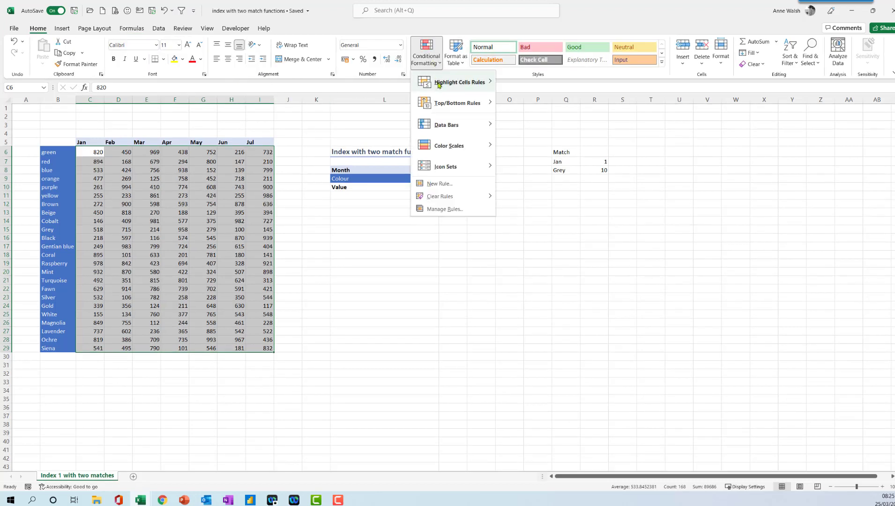
pyautogui.moveTo(465, 85)
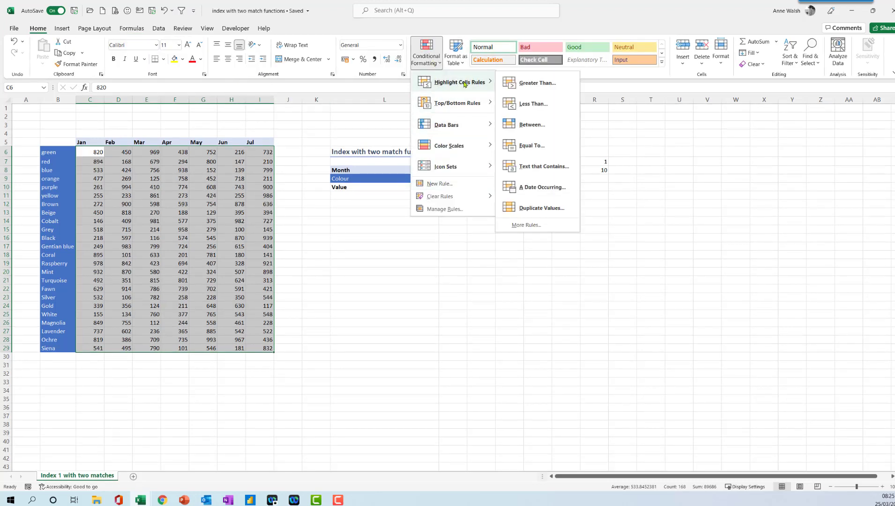
pyautogui.click(532, 146)
pyautogui.click(461, 187)
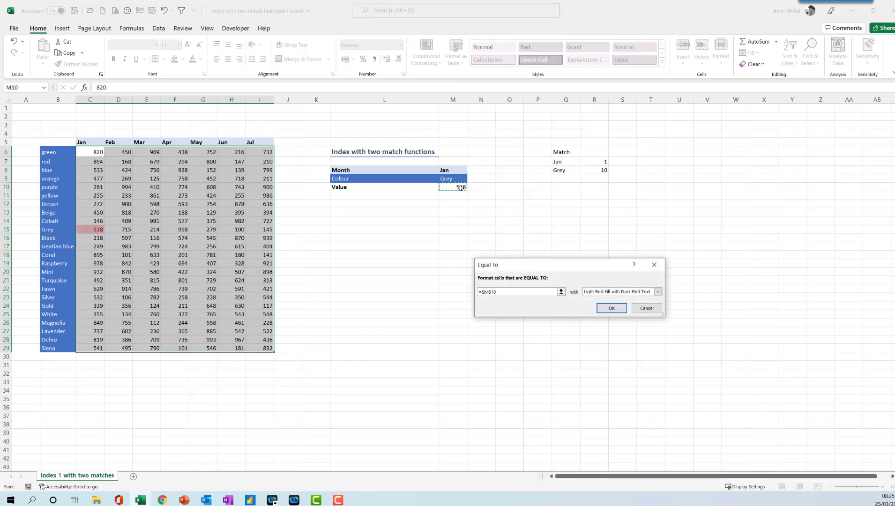
pyautogui.click(613, 308)
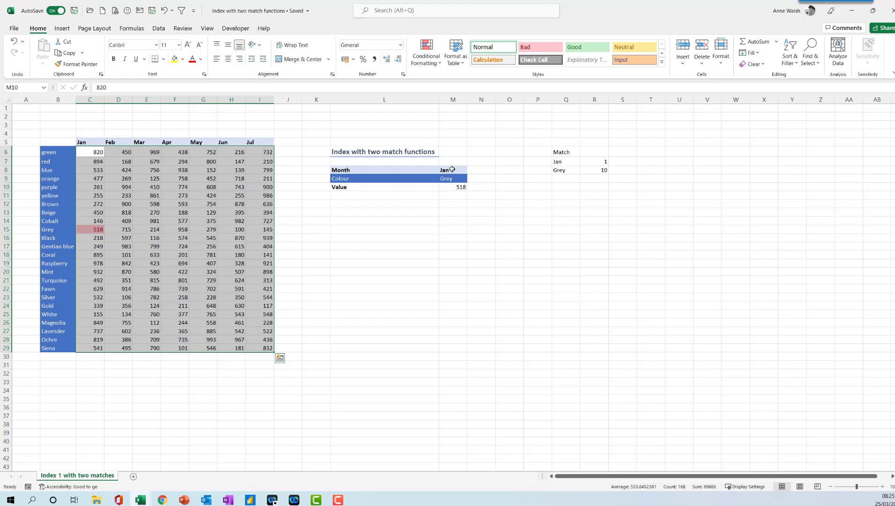
# Step: Test the lookup by changing the month in M8 to Jul and the colour in M9 to Coral
pyautogui.click(452, 170)
pyautogui.write('Jul')
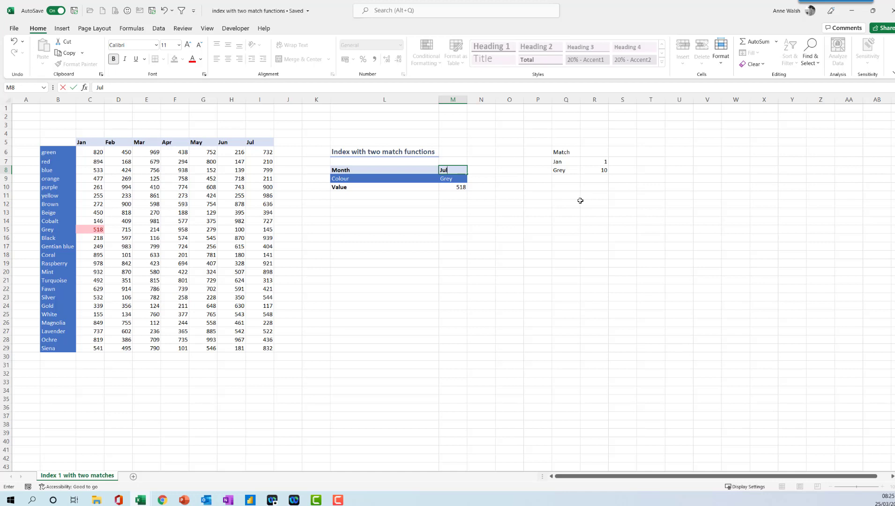
pyautogui.click(456, 178)
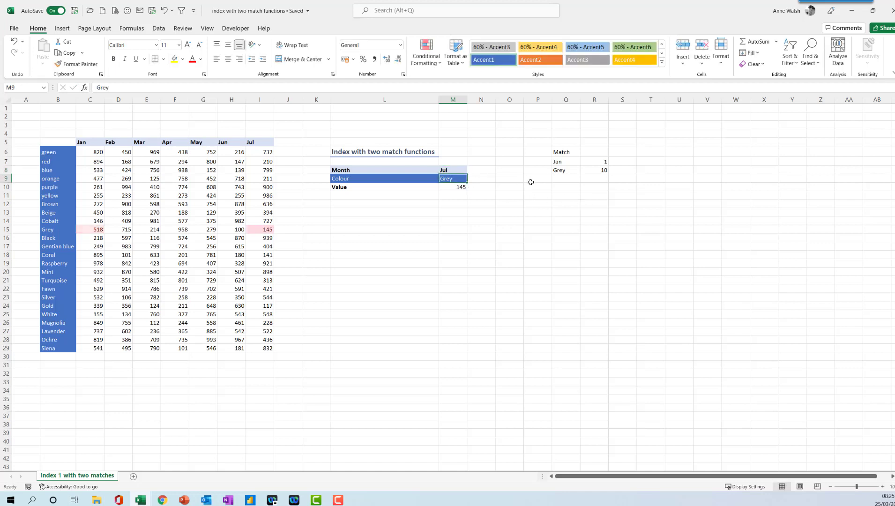
pyautogui.write('Coral')
pyautogui.press('Return')
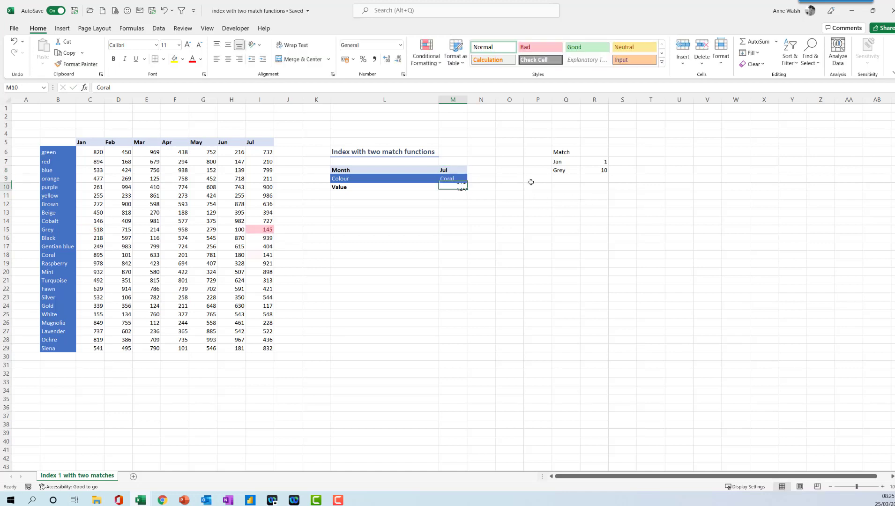